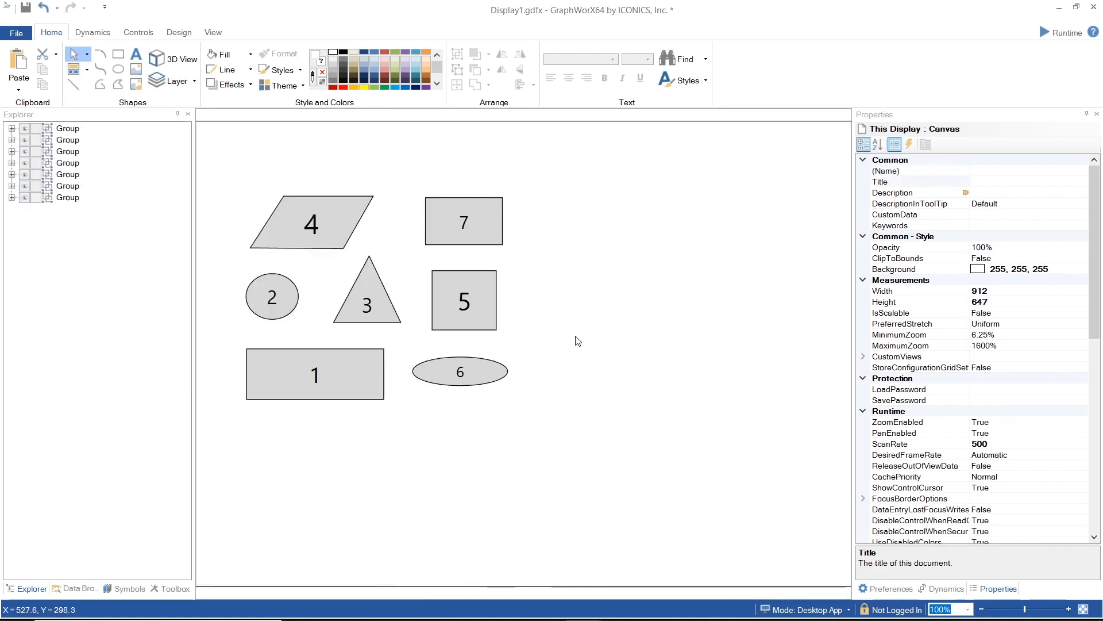
{"action": "left_click", "coordinate": [375, 361]}
{"action": "left_click", "coordinate": [395, 319]}
{"action": "left_click", "coordinate": [493, 356]}
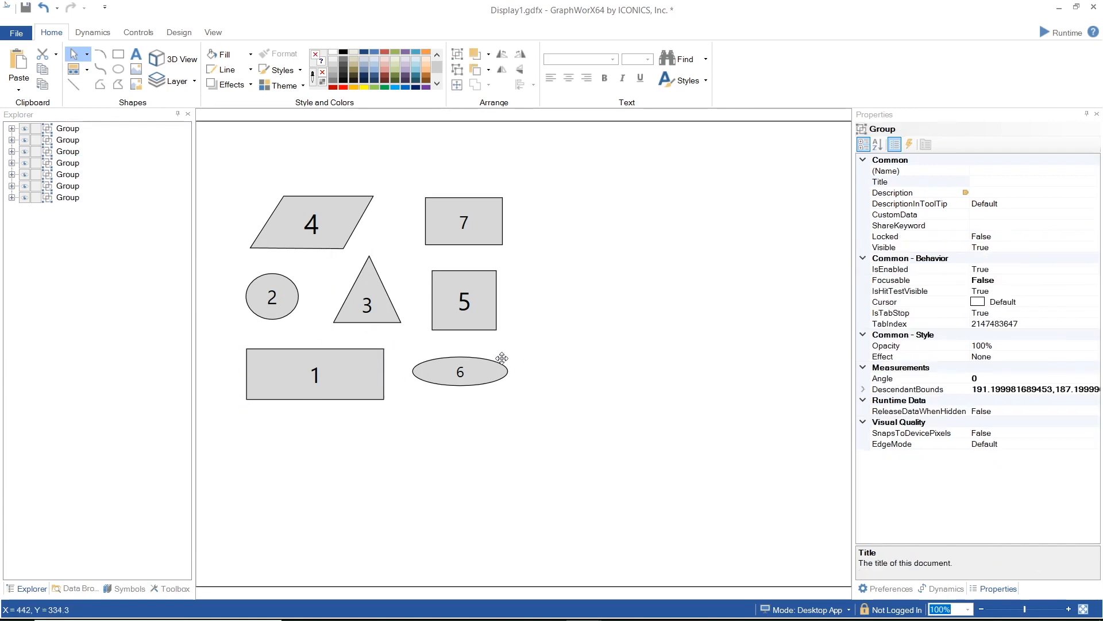
Step: Draw a Stack Panel about 259 wide and 592 high over the left part of the canvas
{"action": "left_click", "coordinate": [85, 69]}
{"action": "left_click", "coordinate": [140, 116]}
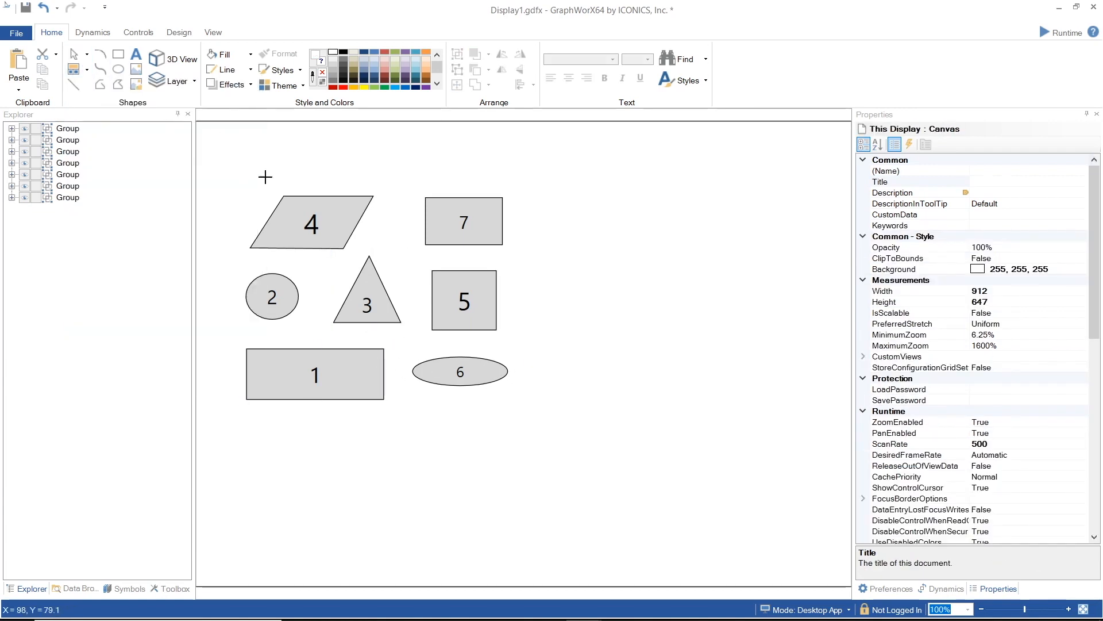
{"action": "left_click_drag", "start_coordinate": [229, 135], "coordinate": [411, 561]}
Step: Move all seven numbered shape groups into the Stack Panel
{"action": "left_click", "coordinate": [70, 210]}
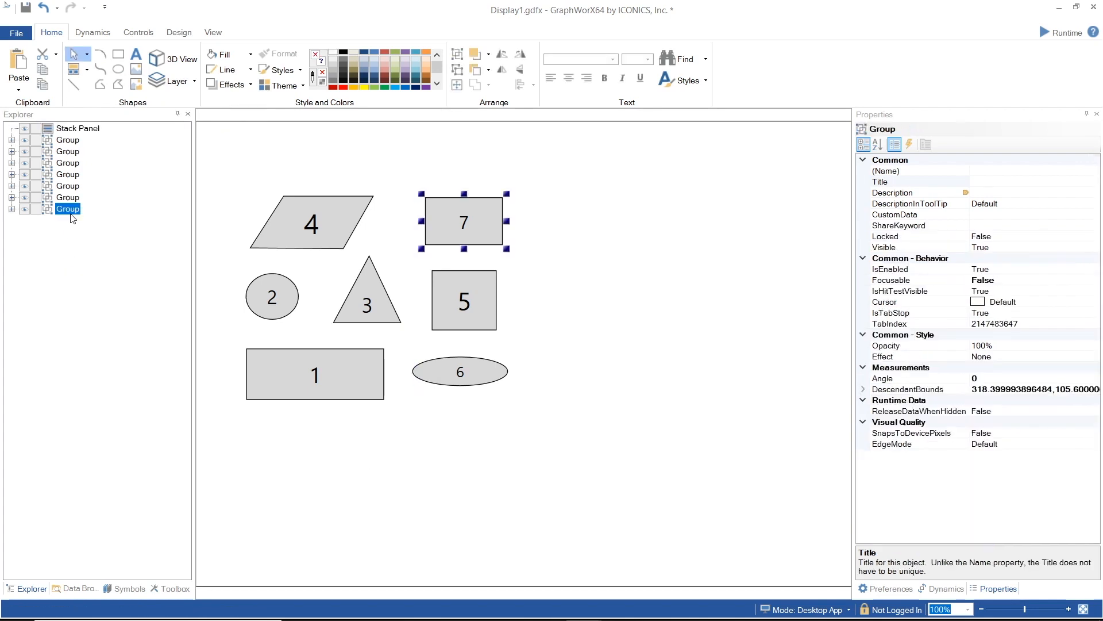
{"action": "left_click", "coordinate": [72, 142], "text": "shift"}
{"action": "left_click_drag", "start_coordinate": [72, 141], "coordinate": [82, 130]}
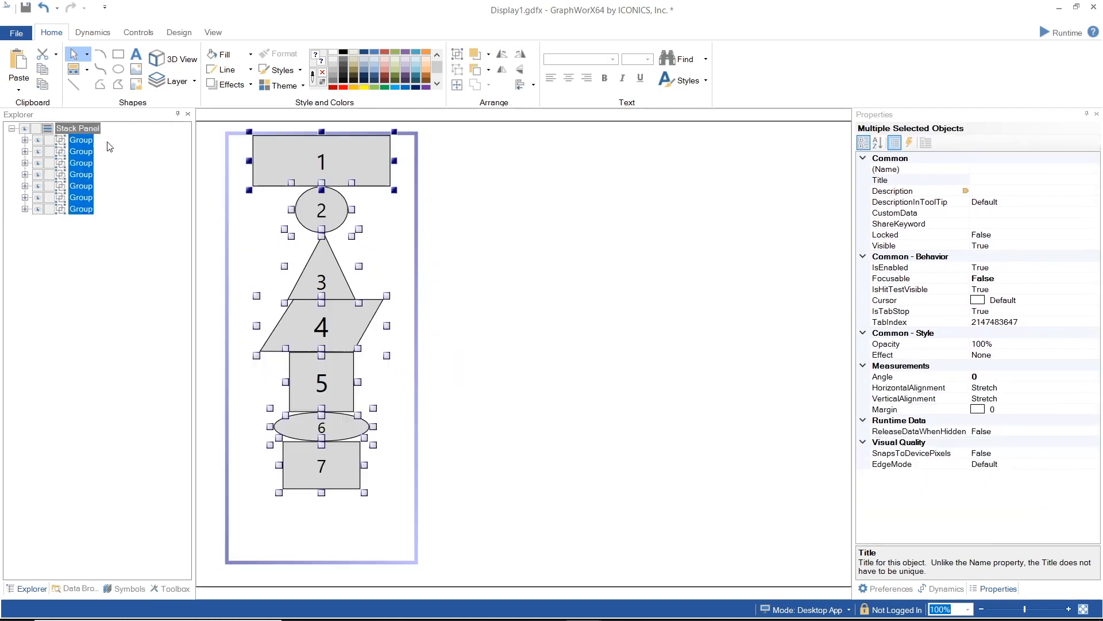
{"action": "left_click", "coordinate": [447, 250]}
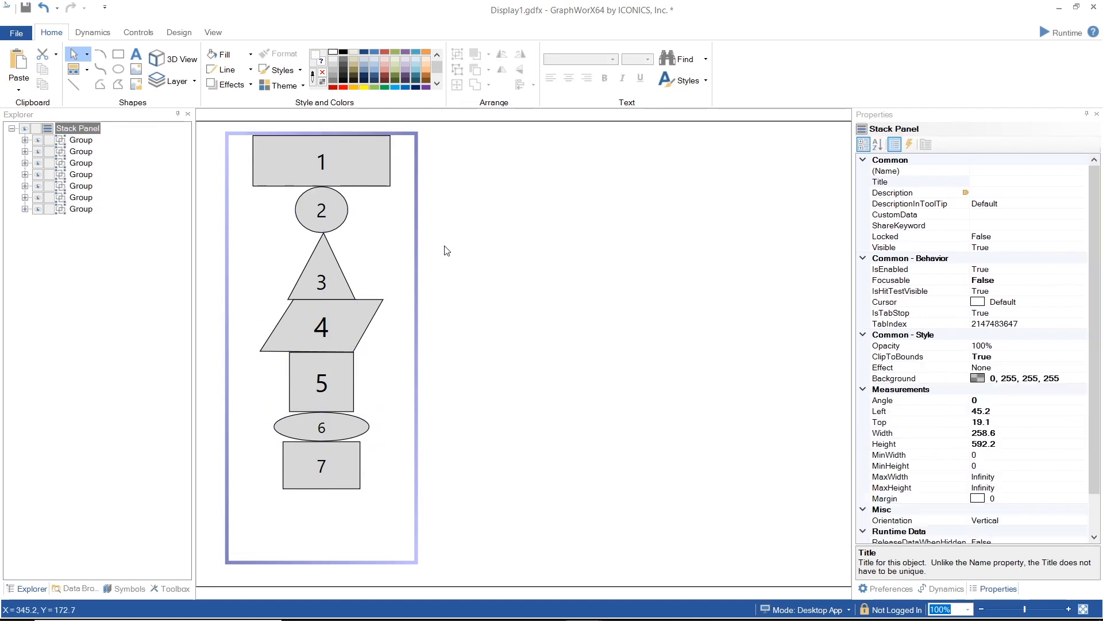
{"action": "left_click", "coordinate": [342, 154]}
{"action": "left_click", "coordinate": [338, 216]}
{"action": "left_click", "coordinate": [348, 282]}
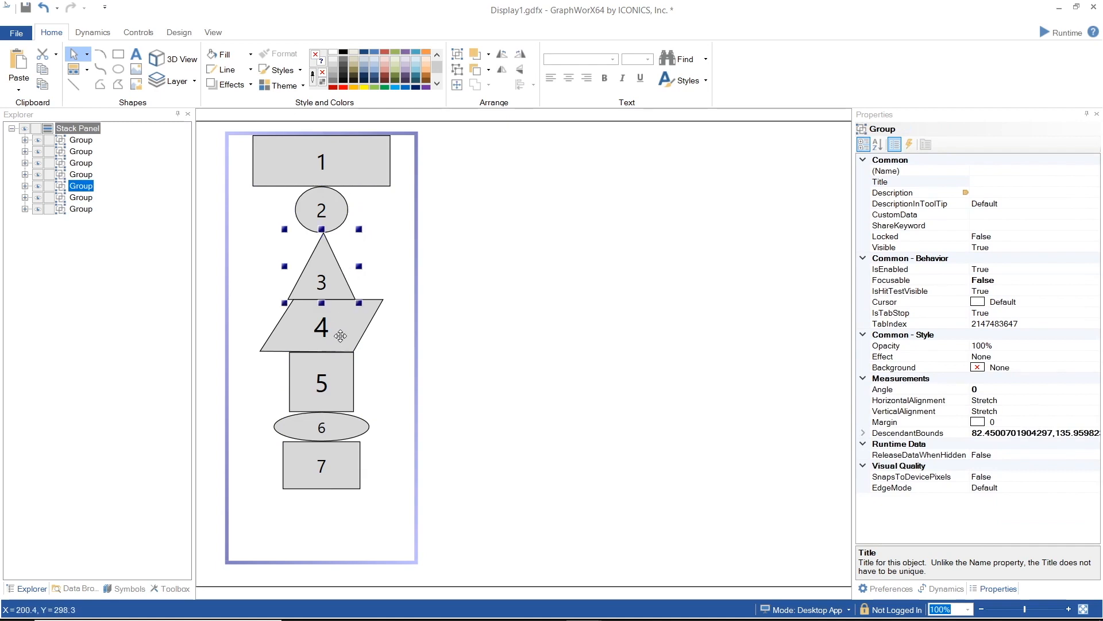
{"action": "left_click", "coordinate": [577, 290]}
{"action": "left_click", "coordinate": [577, 290]}
Step: Draw a blank rectangle on the empty canvas area and move it into the Stack Panel
{"action": "left_click", "coordinate": [118, 54]}
{"action": "left_click_drag", "start_coordinate": [497, 254], "coordinate": [621, 307]}
{"action": "left_click_drag", "start_coordinate": [86, 128], "coordinate": [89, 144]}
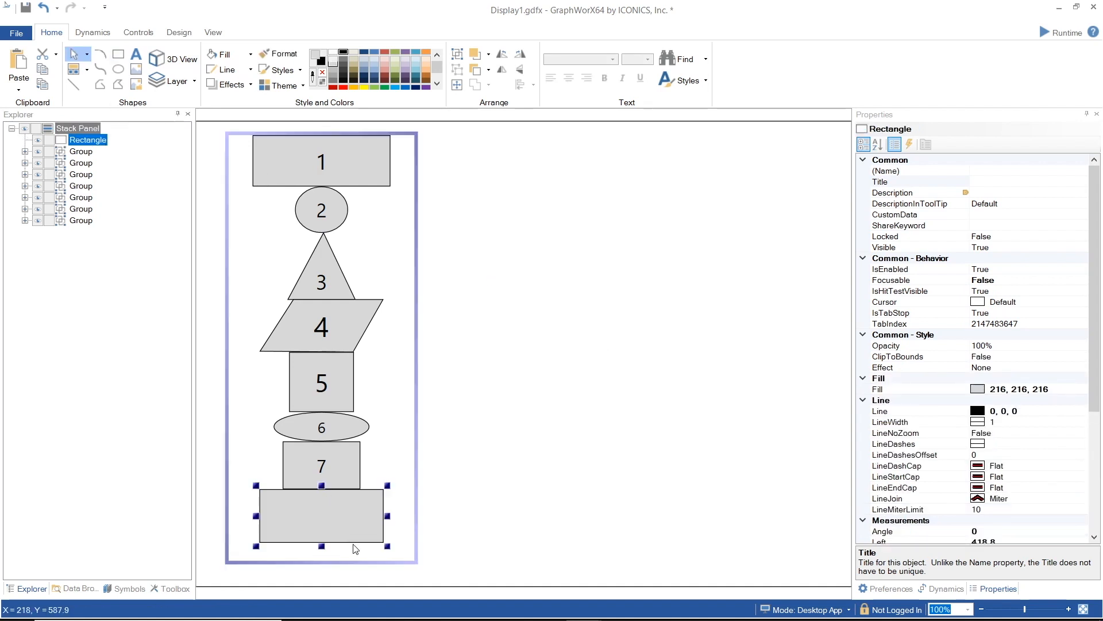
Step: Reorder the blank rectangle within the Stack Panel so it sits between shapes 4 and 5
{"action": "left_click_drag", "start_coordinate": [361, 519], "coordinate": [345, 287]}
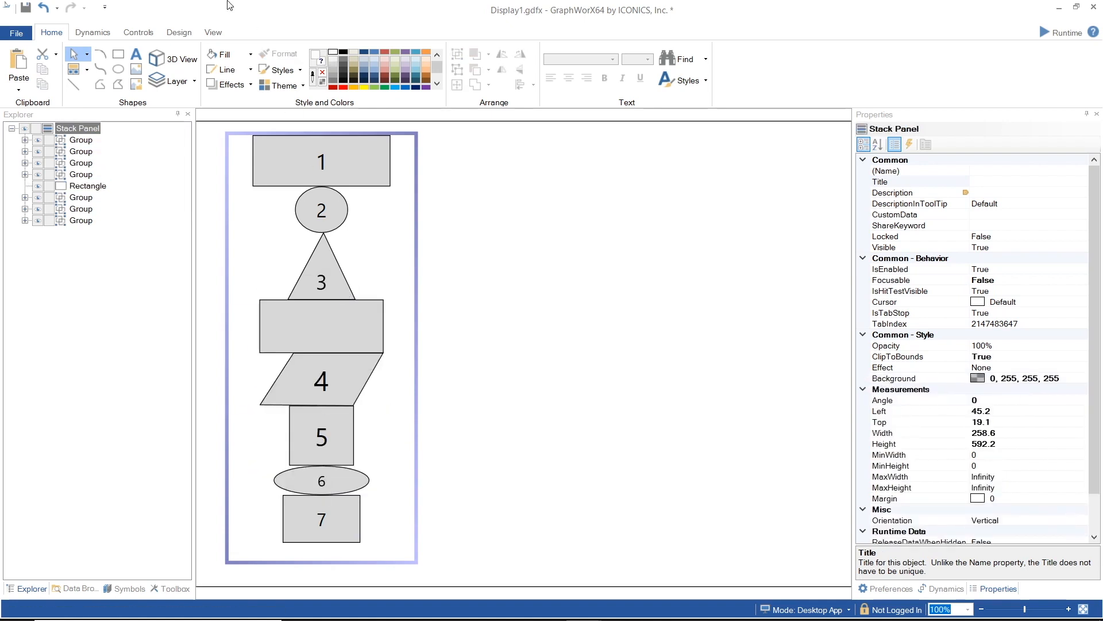
{"action": "left_click", "coordinate": [89, 186]}
{"action": "left_click_drag", "start_coordinate": [89, 175], "coordinate": [89, 176]}
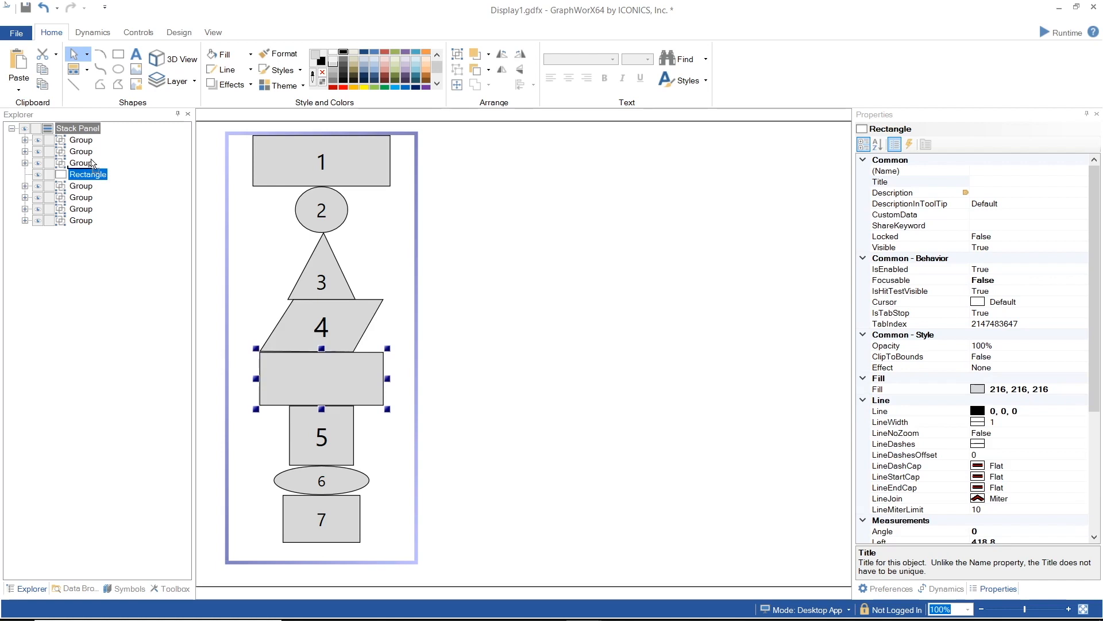
Step: Set the Stack Panel's orientation to Horizontal
{"action": "left_click", "coordinate": [87, 130]}
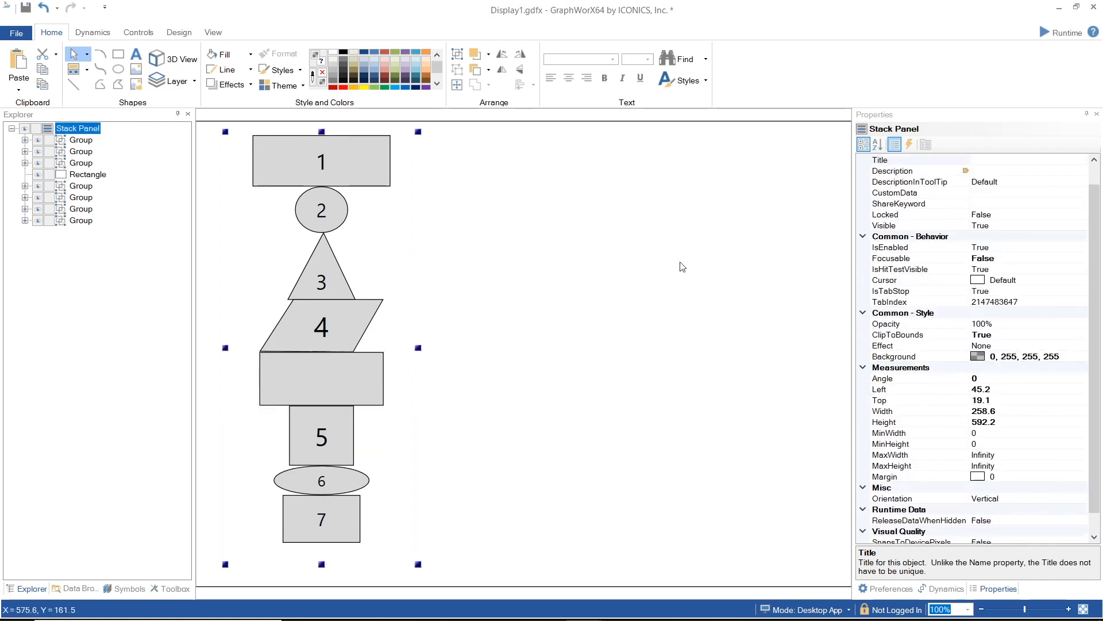
{"action": "scroll", "coordinate": [1032, 441], "scroll_direction": "down", "scroll_amount": 1}
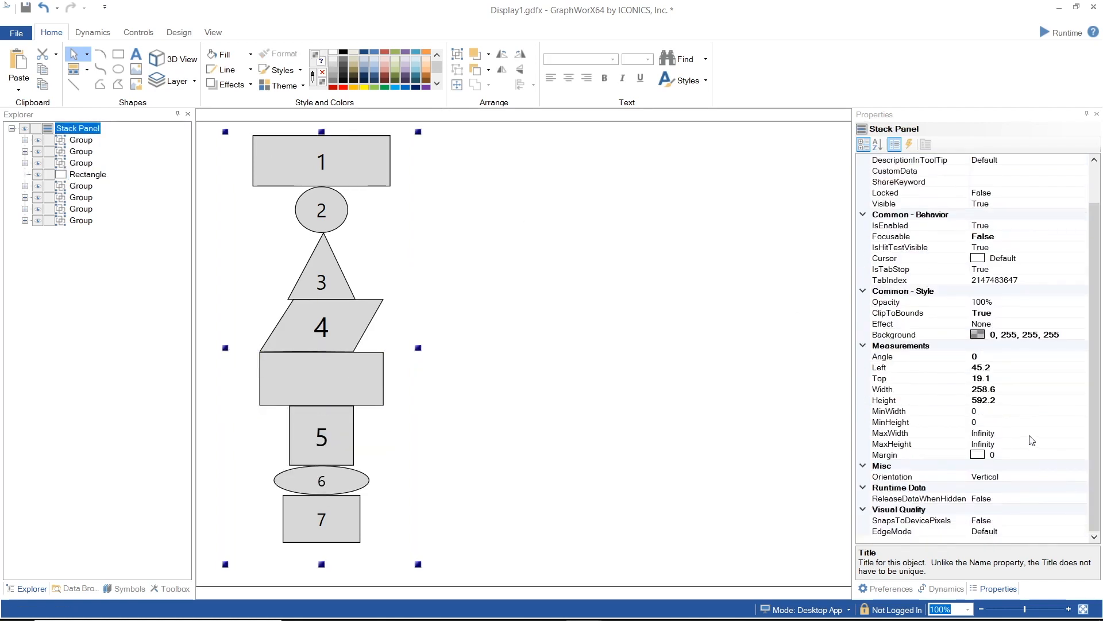
{"action": "left_click", "coordinate": [1032, 488]}
{"action": "left_click", "coordinate": [1037, 479]}
{"action": "left_click", "coordinate": [1082, 476]}
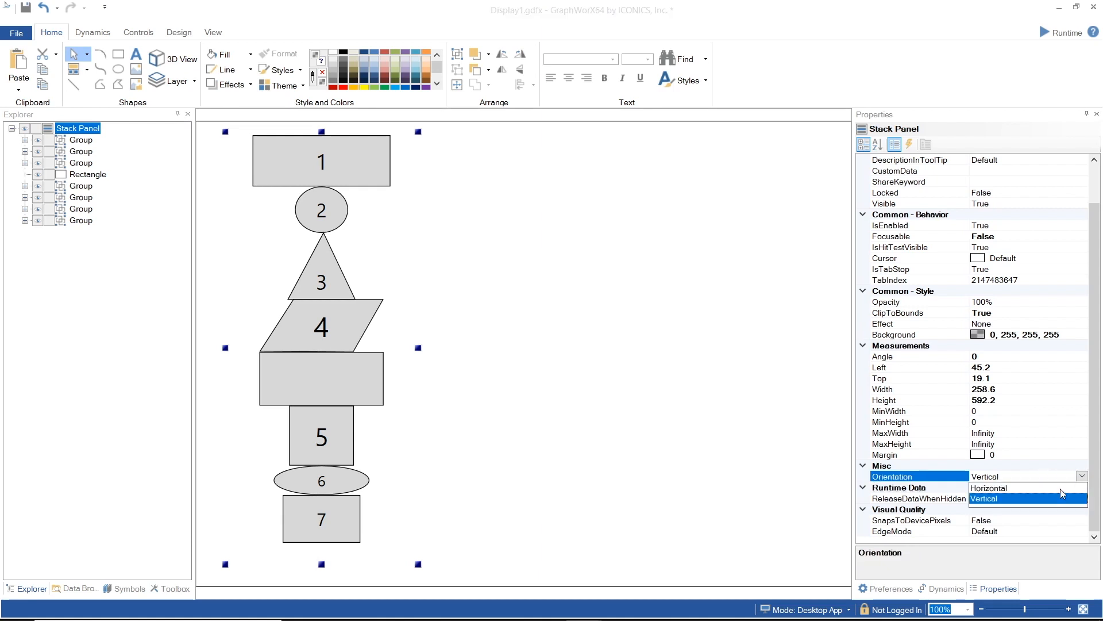
{"action": "left_click", "coordinate": [1060, 488]}
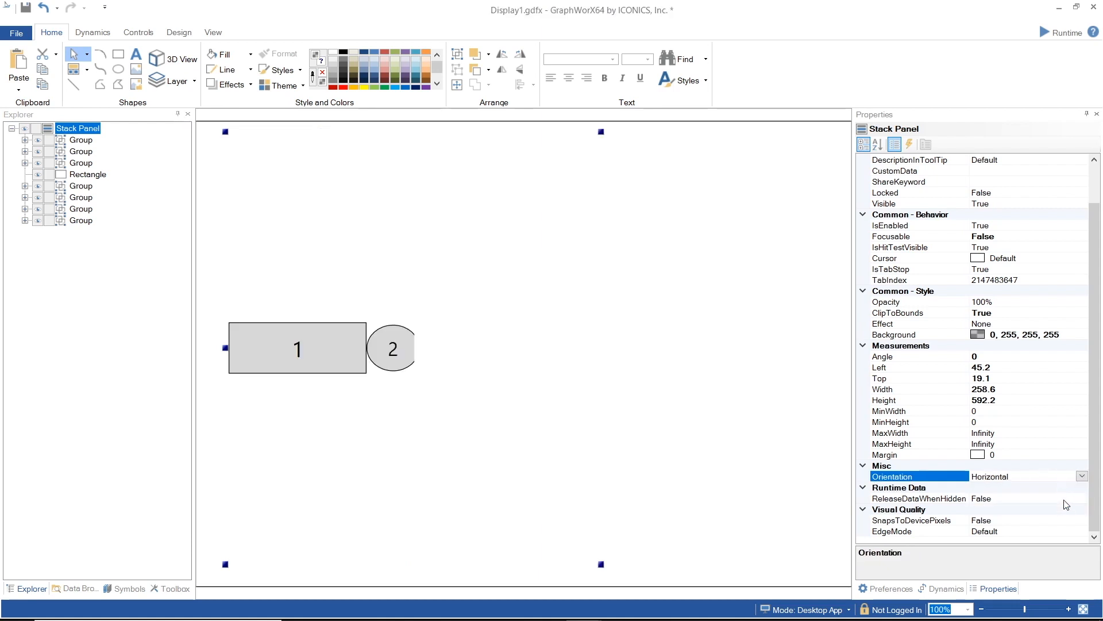
Step: Set the Stack Panel's orientation back to Vertical and deselect it
{"action": "left_click", "coordinate": [1082, 477]}
{"action": "left_click", "coordinate": [1069, 499]}
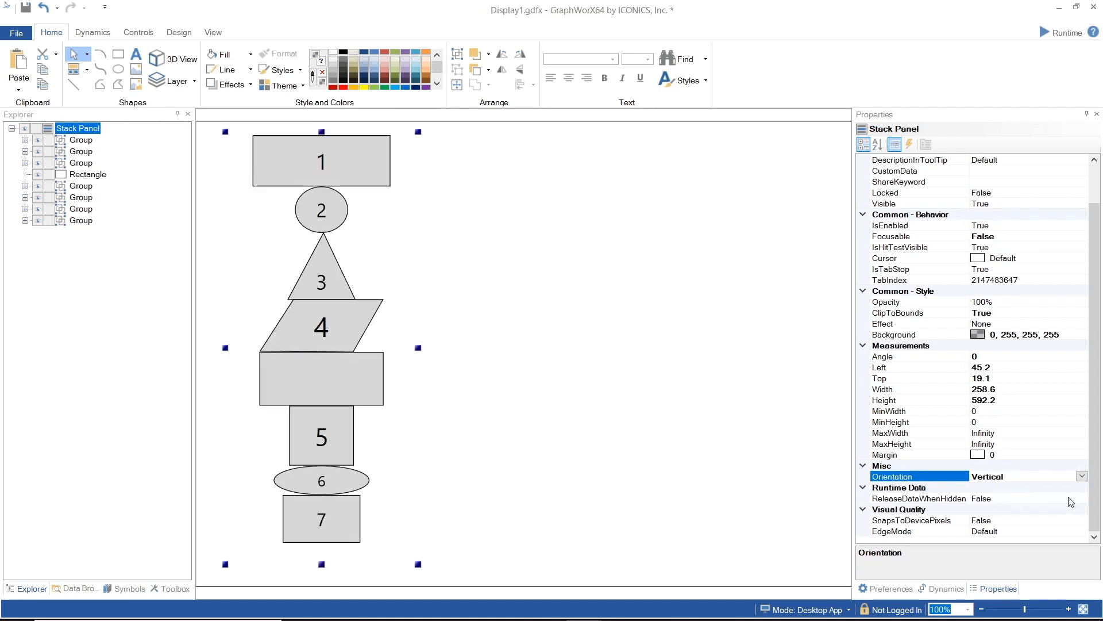
{"action": "left_click", "coordinate": [699, 431]}
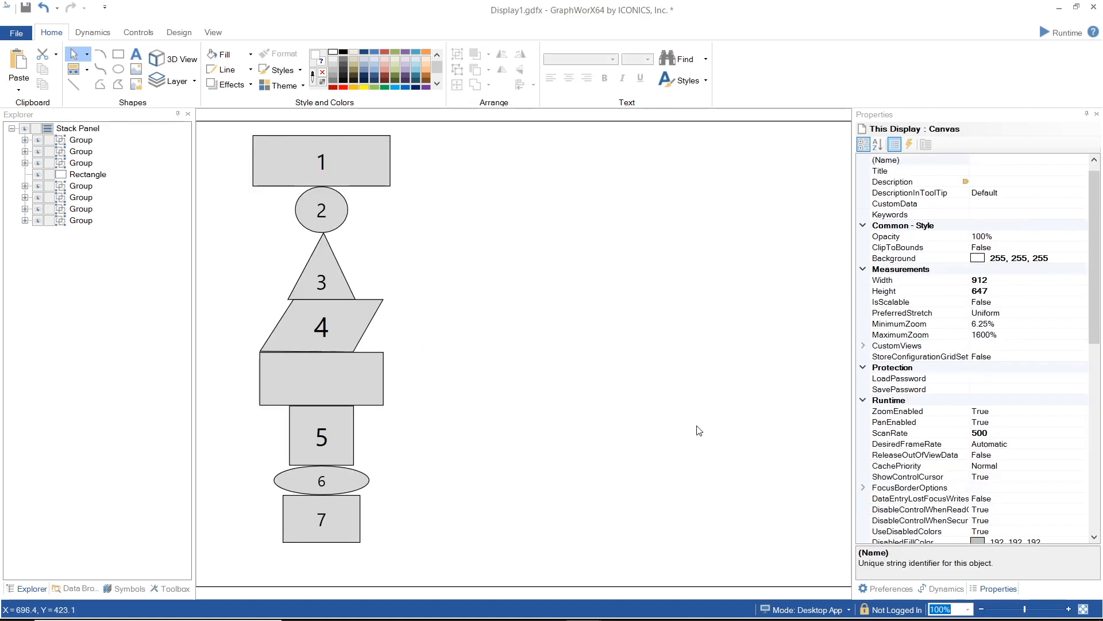
Step: Draw a Wrap Panel about 609 wide and 314 high beside the stacked shapes
{"action": "left_click", "coordinate": [86, 69]}
{"action": "left_click", "coordinate": [157, 166]}
{"action": "left_click_drag", "start_coordinate": [409, 148], "coordinate": [844, 373]}
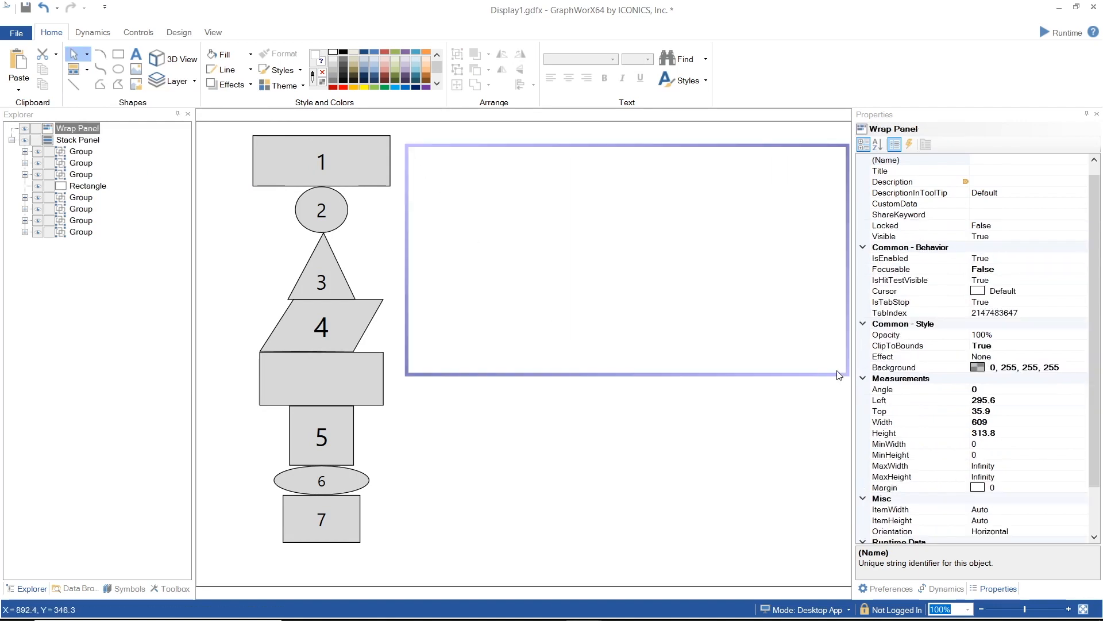
Step: Copy all the items of the Stack Panel and paste them into the Wrap Panel
{"action": "left_click", "coordinate": [75, 153]}
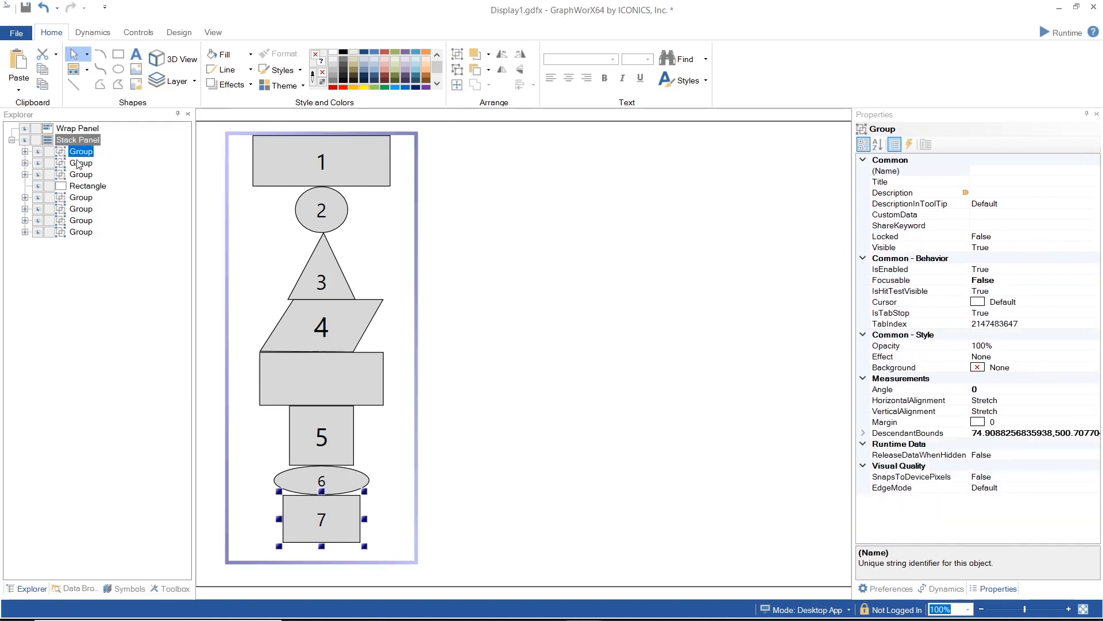
{"action": "left_click", "coordinate": [81, 238], "text": "shift"}
{"action": "right_click", "coordinate": [81, 232]}
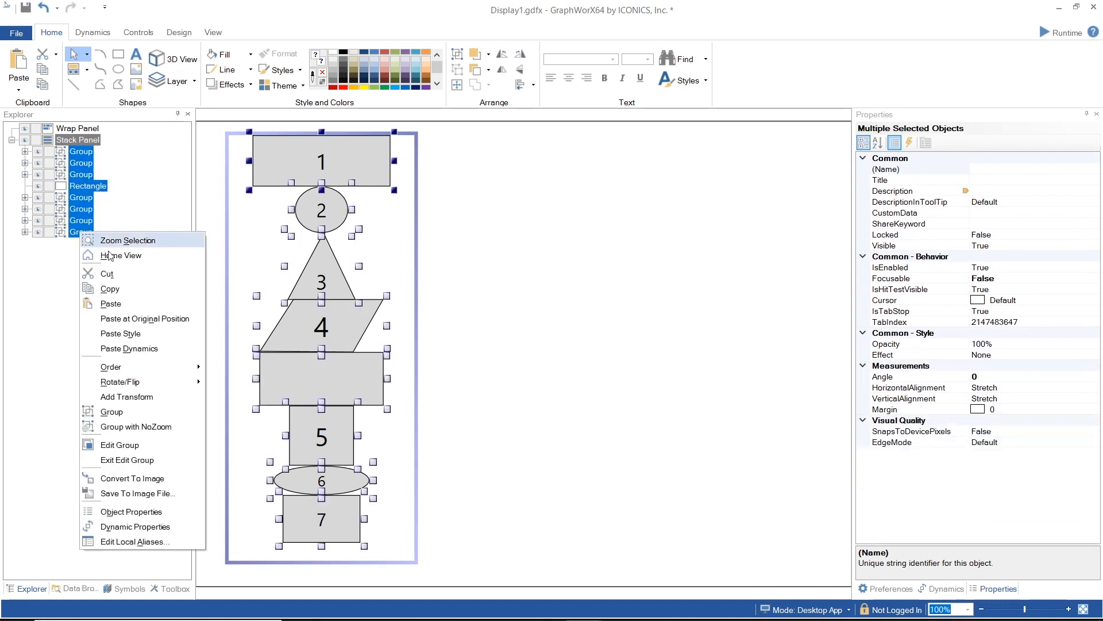
{"action": "left_click", "coordinate": [90, 169]}
{"action": "left_click", "coordinate": [77, 128]}
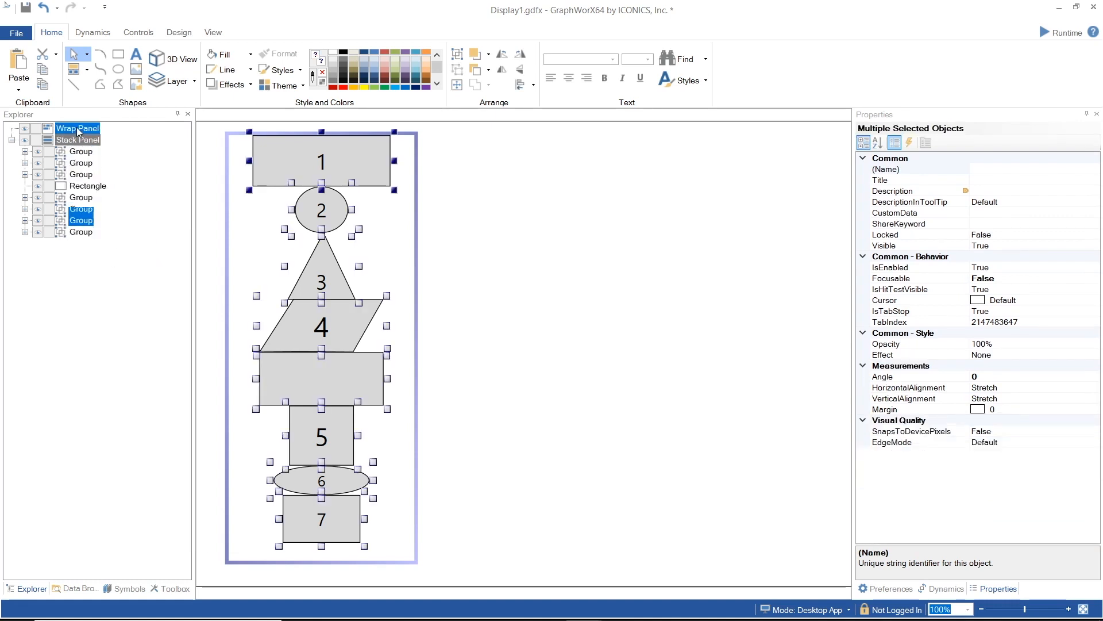
{"action": "right_click", "coordinate": [491, 252]}
{"action": "left_click", "coordinate": [556, 310]}
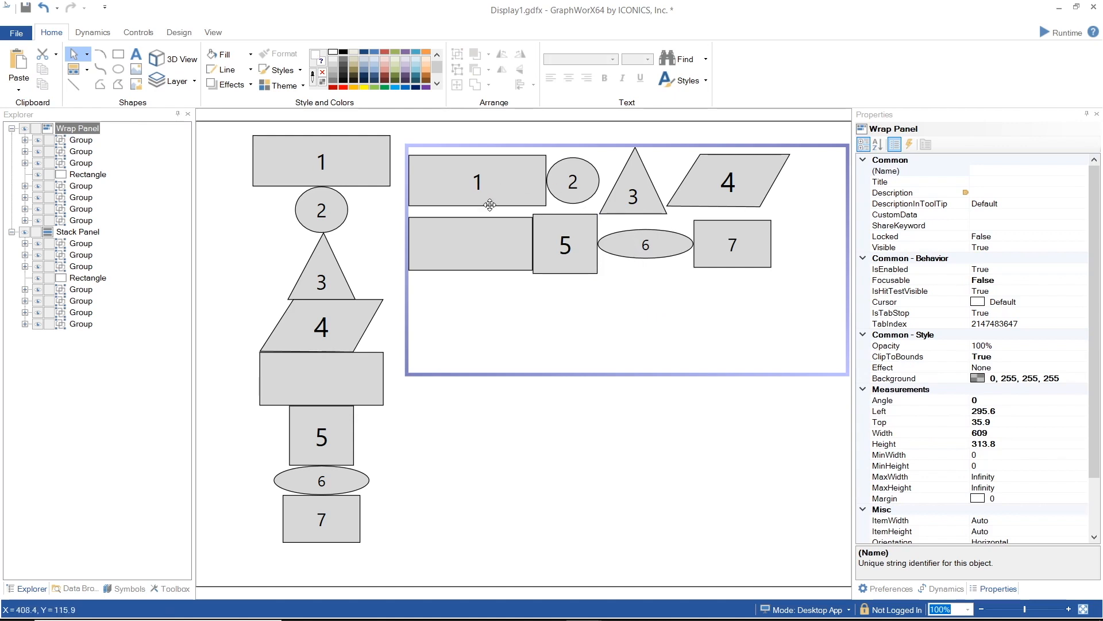
{"action": "left_click", "coordinate": [472, 190]}
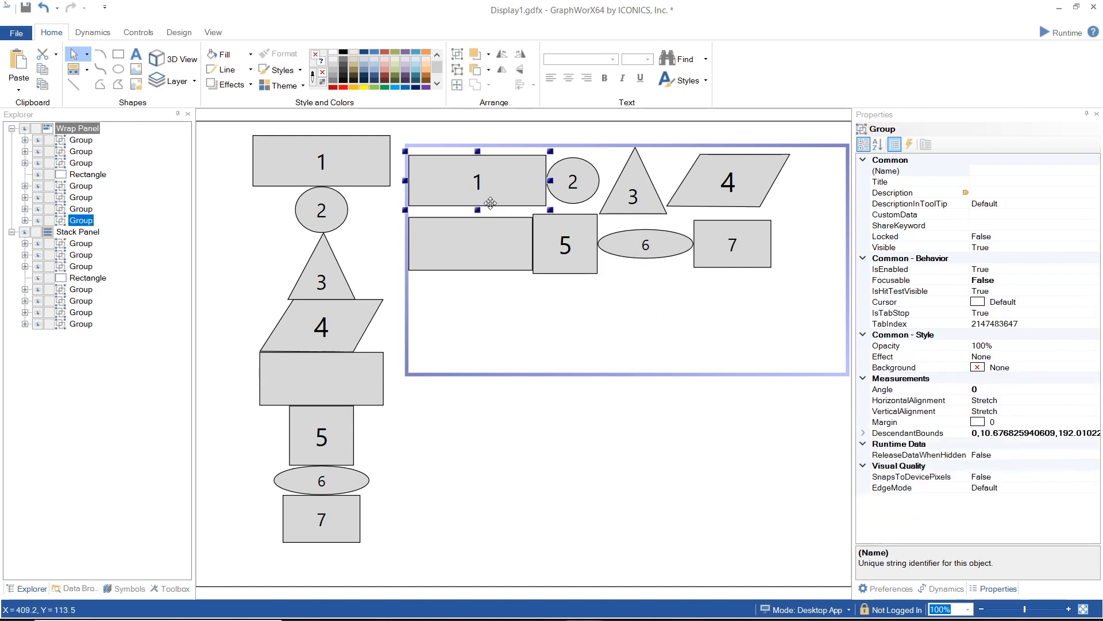
{"action": "left_click", "coordinate": [747, 251]}
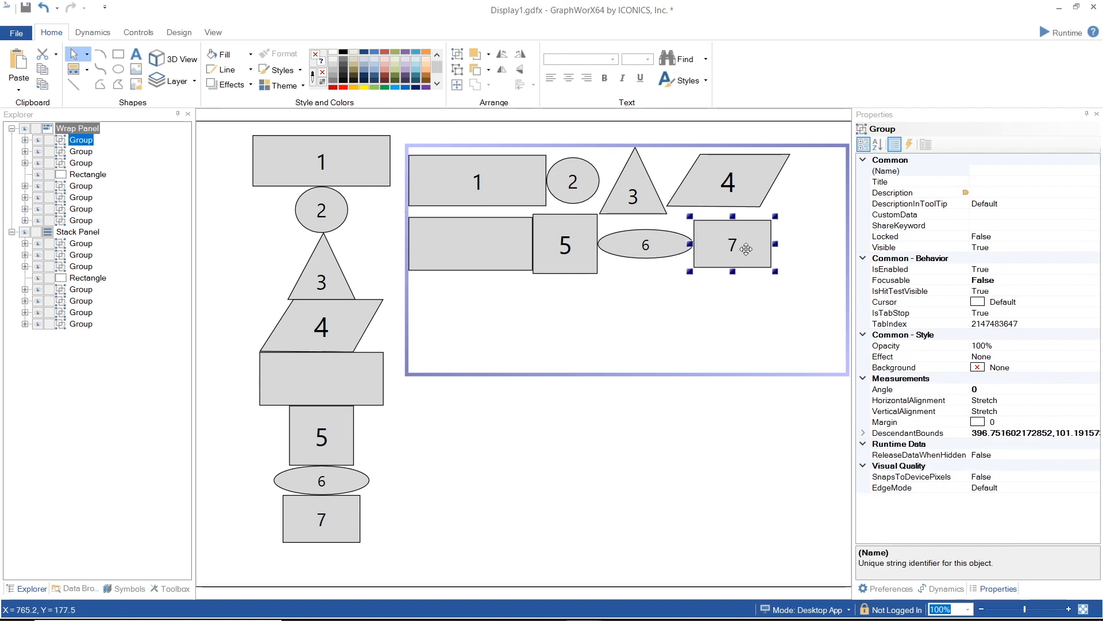
{"action": "left_click", "coordinate": [581, 187]}
{"action": "left_click", "coordinate": [736, 184]}
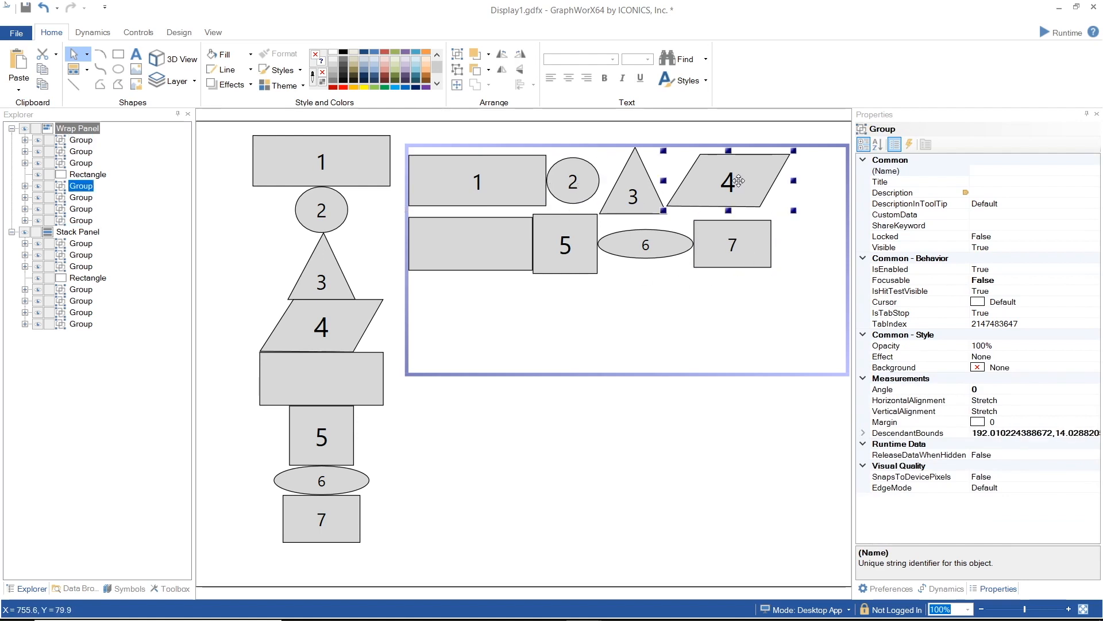
{"action": "left_click", "coordinate": [514, 244]}
{"action": "left_click", "coordinate": [721, 329]}
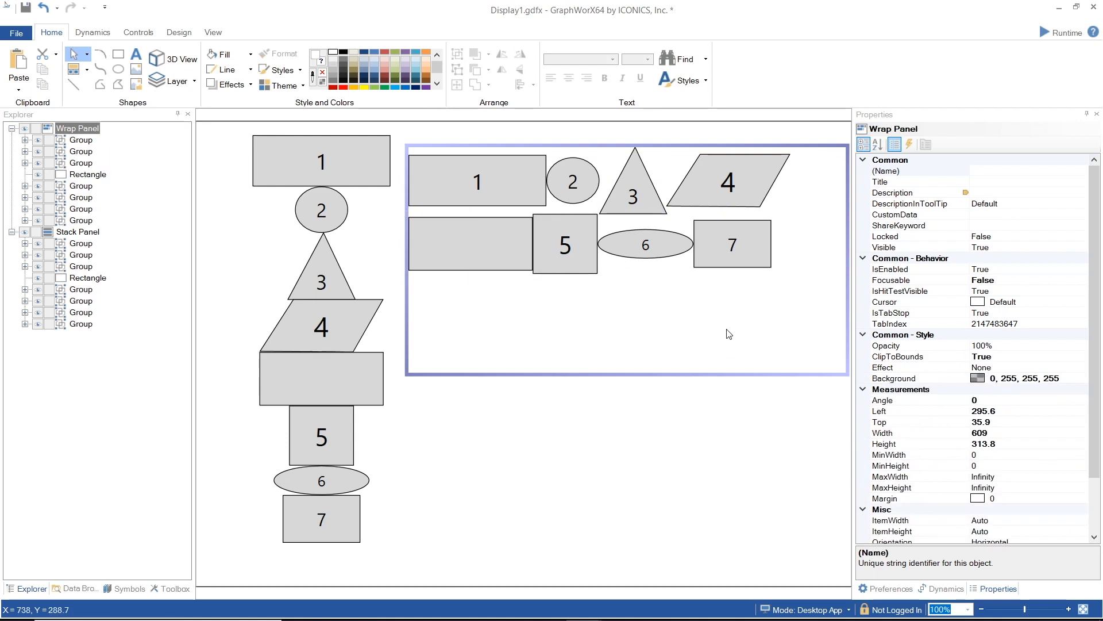
Step: Examine the Wrap Panel's Orientation, ItemWidth and ItemHeight properties
{"action": "scroll", "coordinate": [1035, 393], "scroll_direction": "down", "scroll_amount": 2}
{"action": "scroll", "coordinate": [1035, 393], "scroll_direction": "down", "scroll_amount": 1}
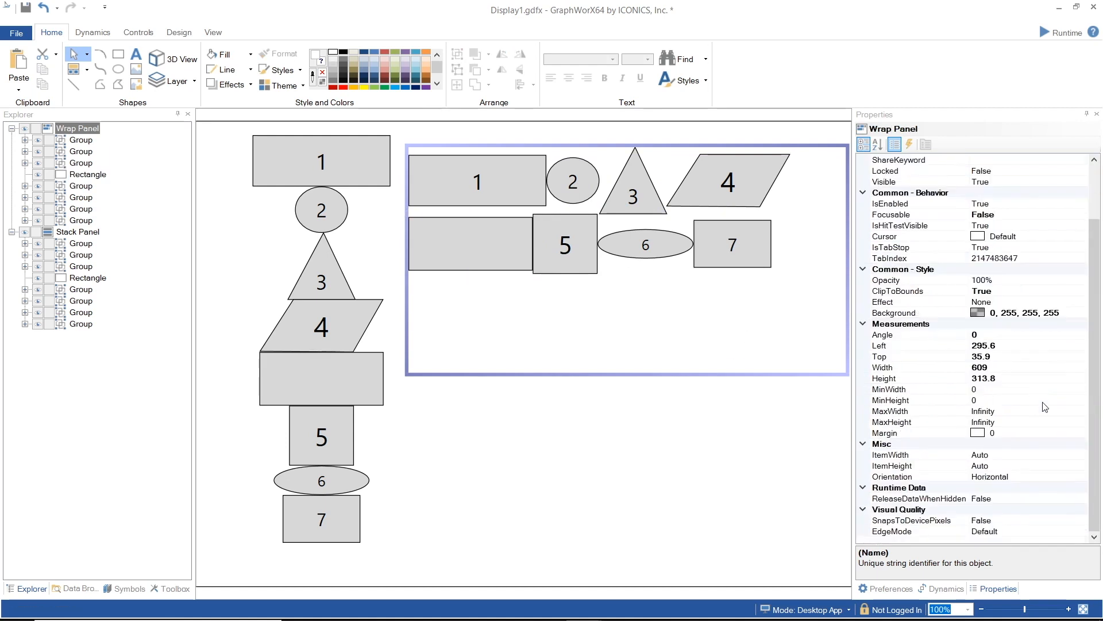
{"action": "left_click", "coordinate": [1055, 478]}
{"action": "left_click", "coordinate": [1082, 477]}
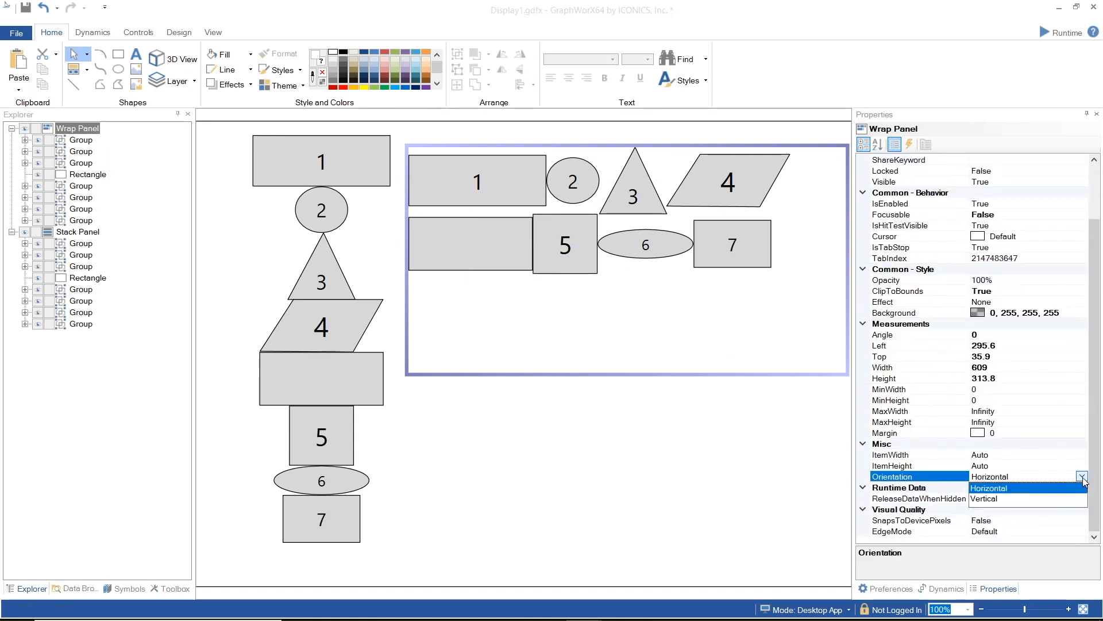
{"action": "left_click", "coordinate": [1063, 457]}
{"action": "left_click", "coordinate": [1063, 466]}
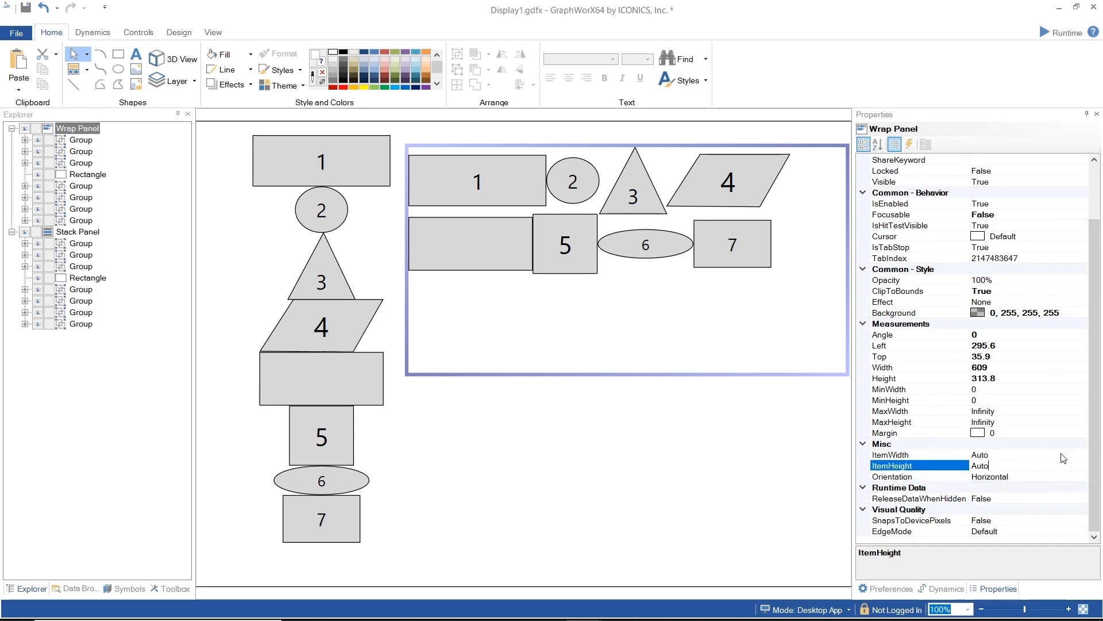
{"action": "left_click", "coordinate": [1061, 454]}
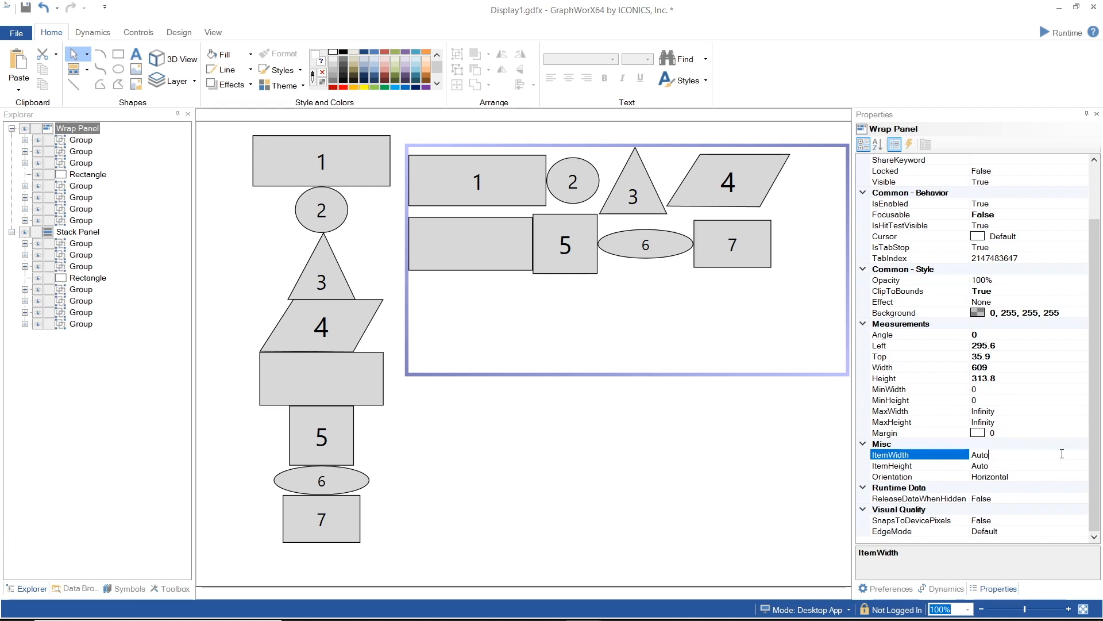
{"action": "left_click_drag", "start_coordinate": [1000, 456], "coordinate": [971, 455]}
{"action": "left_click", "coordinate": [1011, 454]}
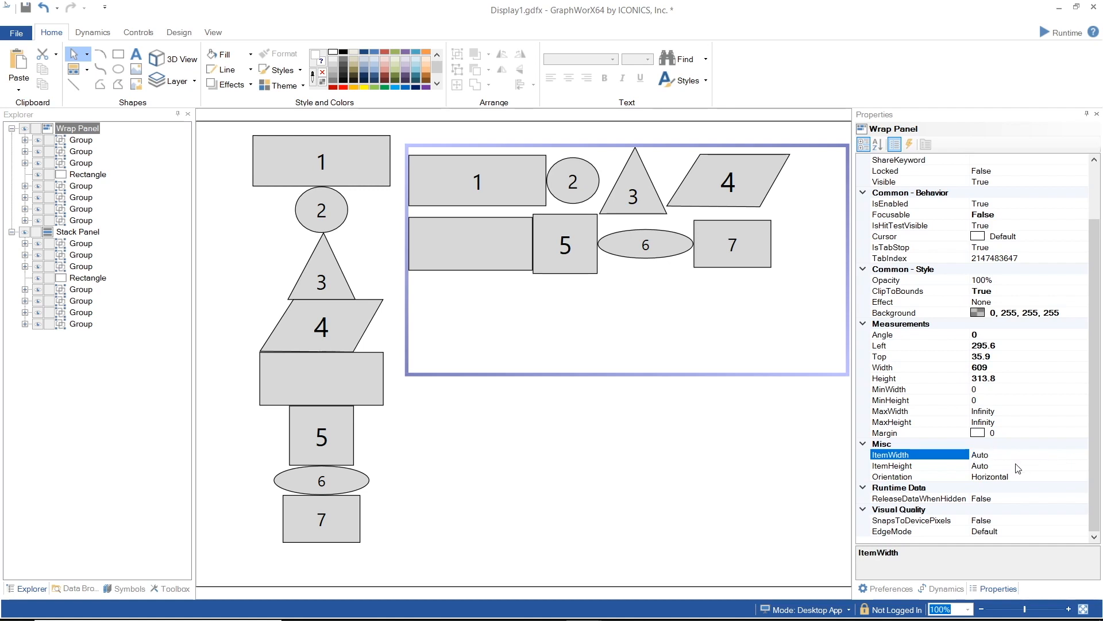
Step: Reorder the Wrap Panel's blank rectangle so it sits between shapes 5 and 6
{"action": "left_click", "coordinate": [475, 256]}
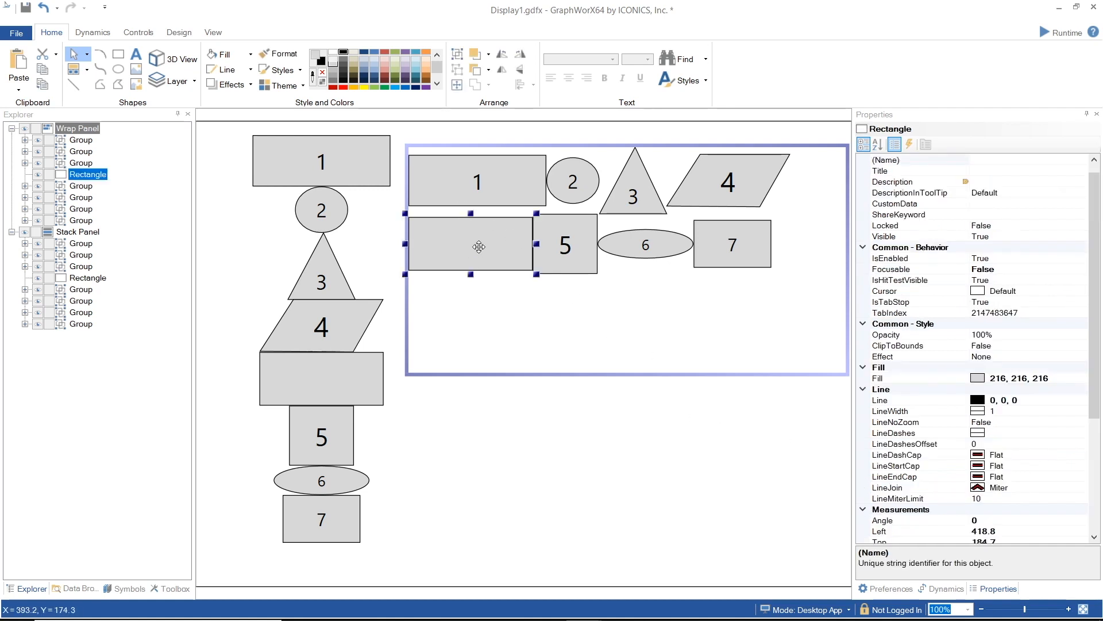
{"action": "left_click_drag", "start_coordinate": [477, 245], "coordinate": [808, 235]}
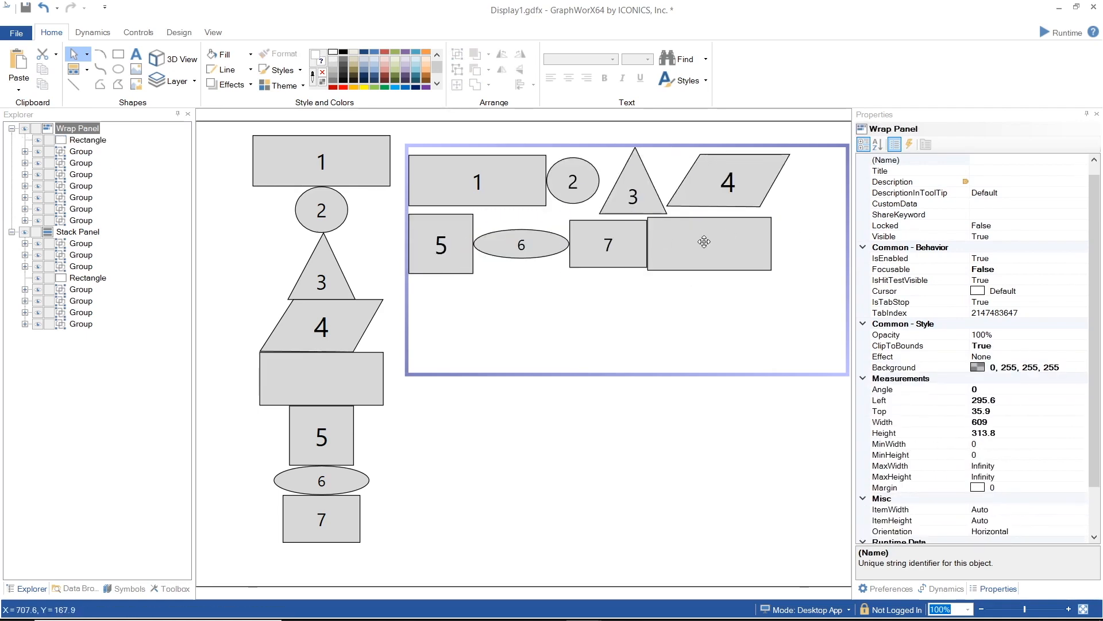
{"action": "left_click_drag", "start_coordinate": [91, 143], "coordinate": [87, 169]}
Step: Enlarge the Stack Panel's blank rectangle to fill the panel's width and roughly double its height
{"action": "left_click", "coordinate": [322, 379]}
{"action": "left_click_drag", "start_coordinate": [392, 408], "coordinate": [451, 476]}
{"action": "left_click", "coordinate": [511, 463]}
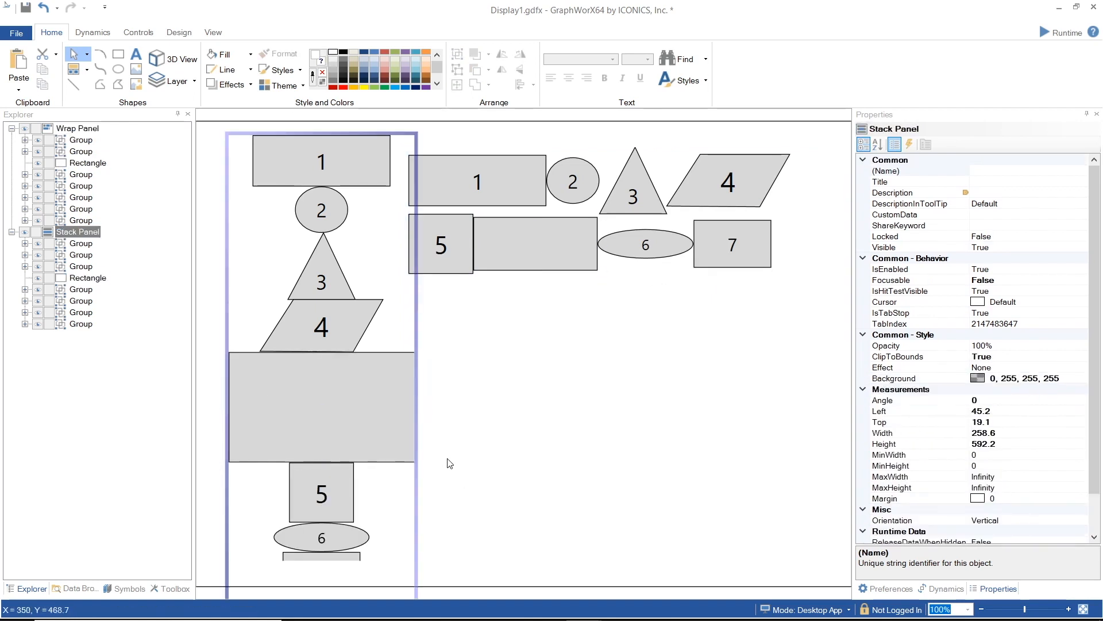
Step: Set the Stack Panel's height to 700
{"action": "scroll", "coordinate": [940, 497], "scroll_direction": "down", "scroll_amount": 2}
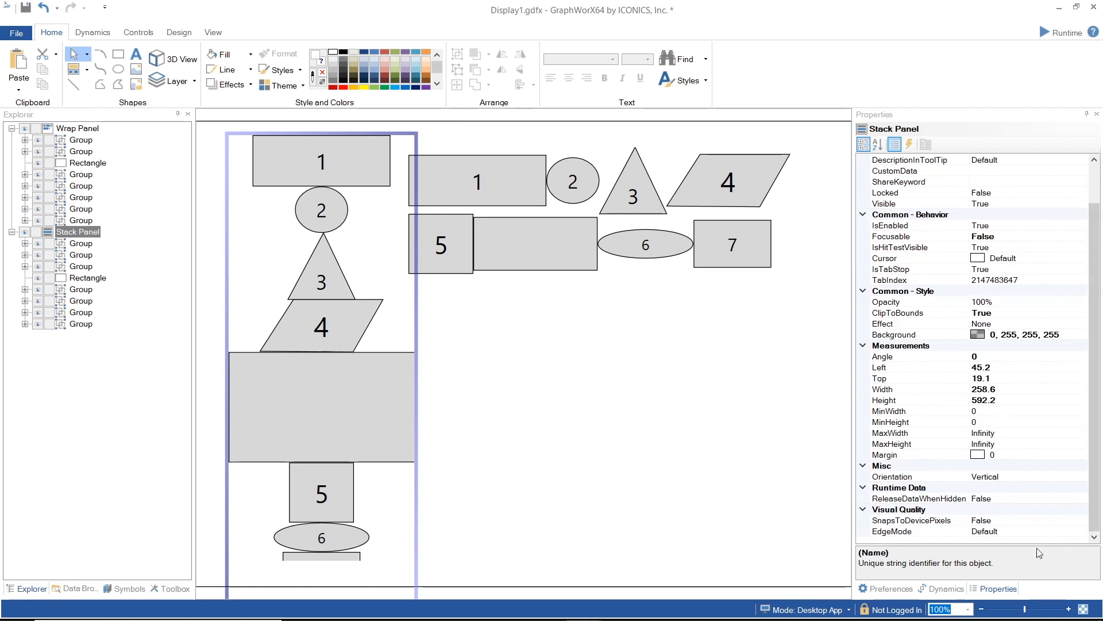
{"action": "left_click", "coordinate": [1007, 400]}
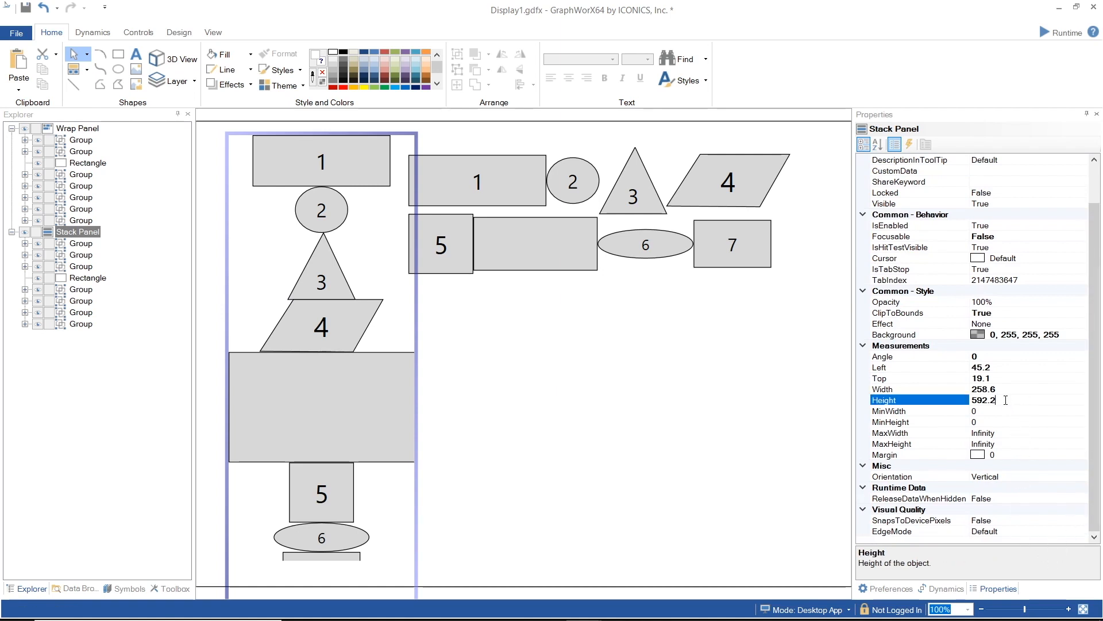
{"action": "double_click", "coordinate": [1005, 400]}
{"action": "type", "text": "700"}
{"action": "key", "text": "Return"}
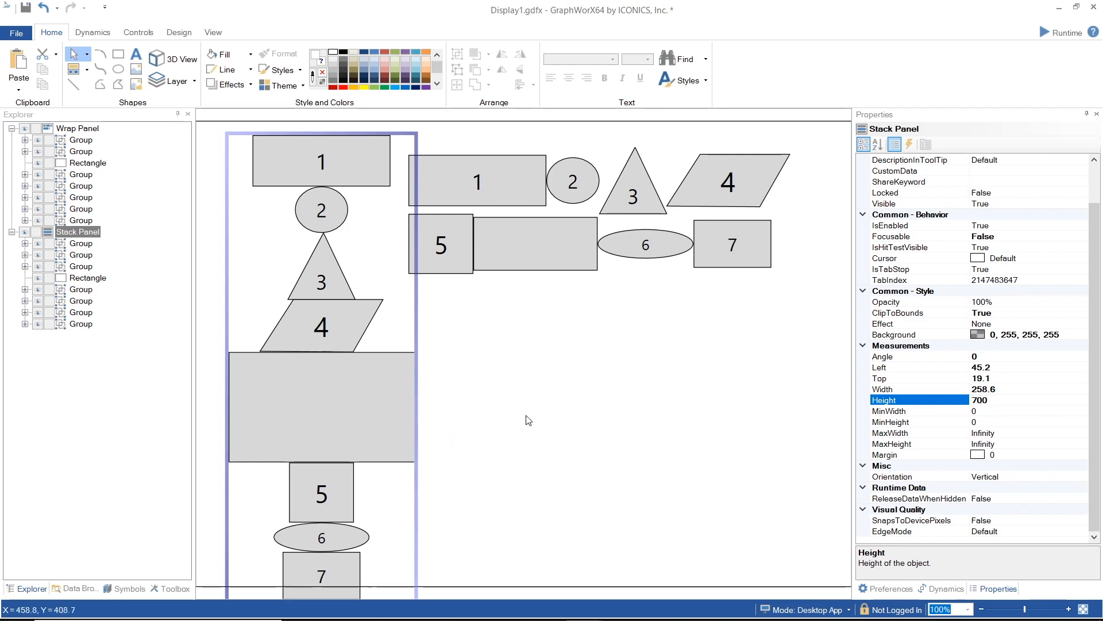
{"action": "left_click", "coordinate": [344, 572]}
{"action": "left_click", "coordinate": [548, 509]}
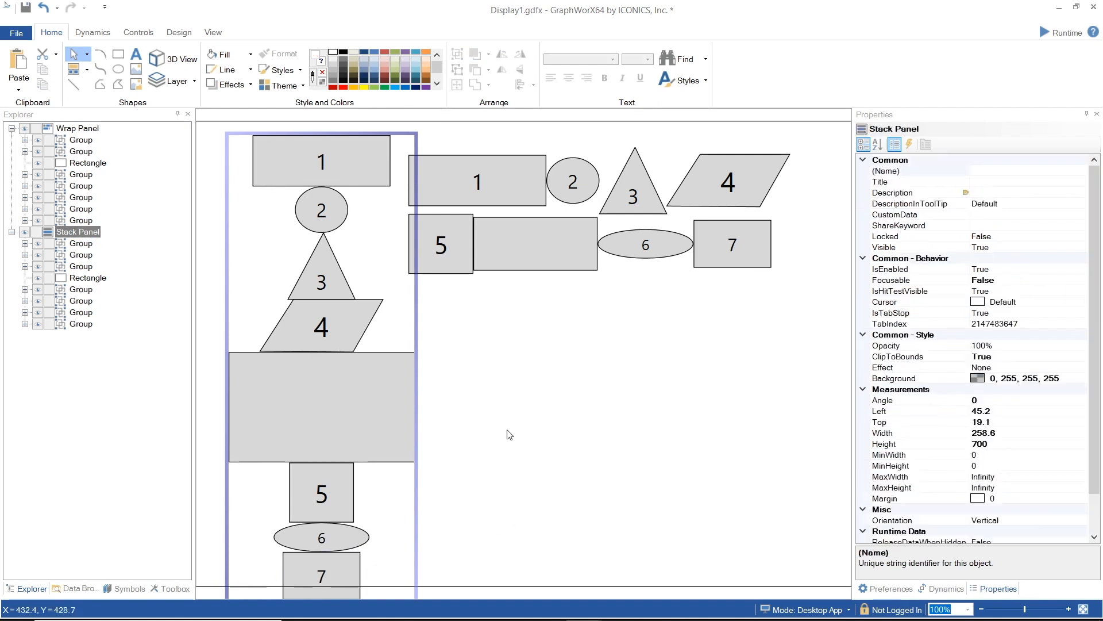